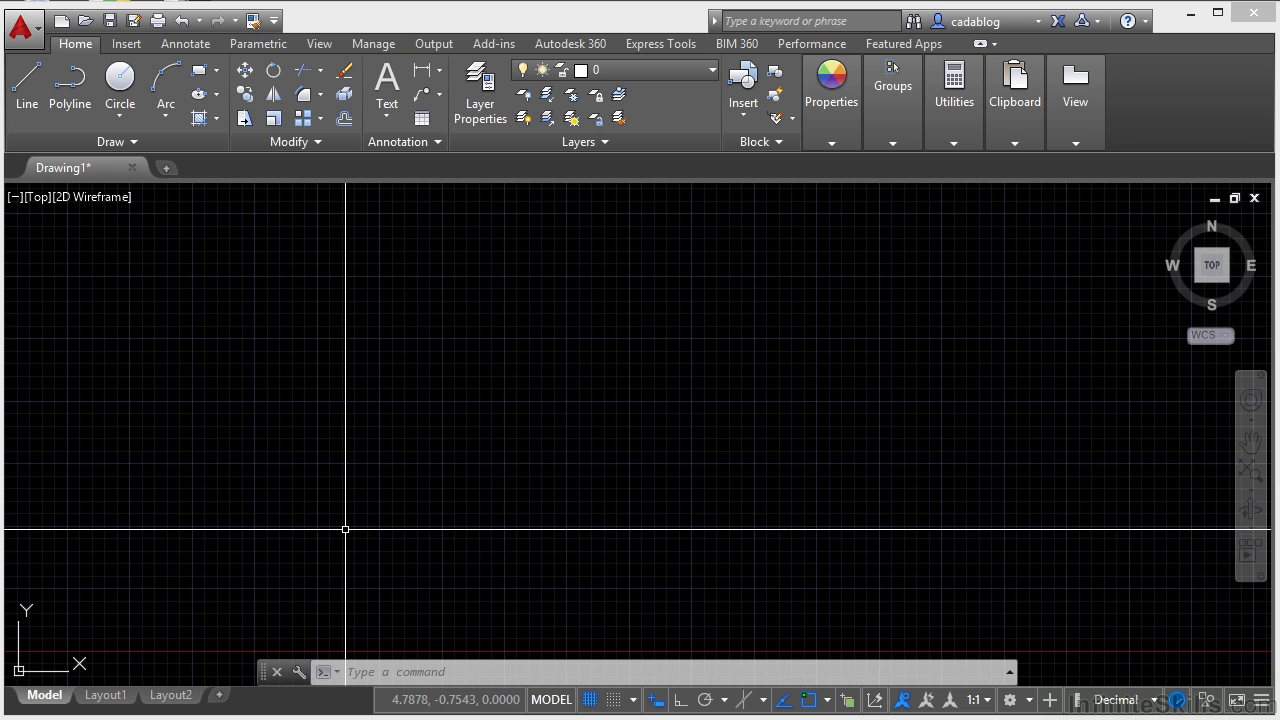
- Draw one rectangle from two picked corners with REC, then pan it to the screen centre
{"action": "type", "text": "rec"}
{"action": "key", "text": "Return"}
{"action": "left_click", "coordinate": [405, 285]}
{"action": "left_click", "coordinate": [588, 421]}
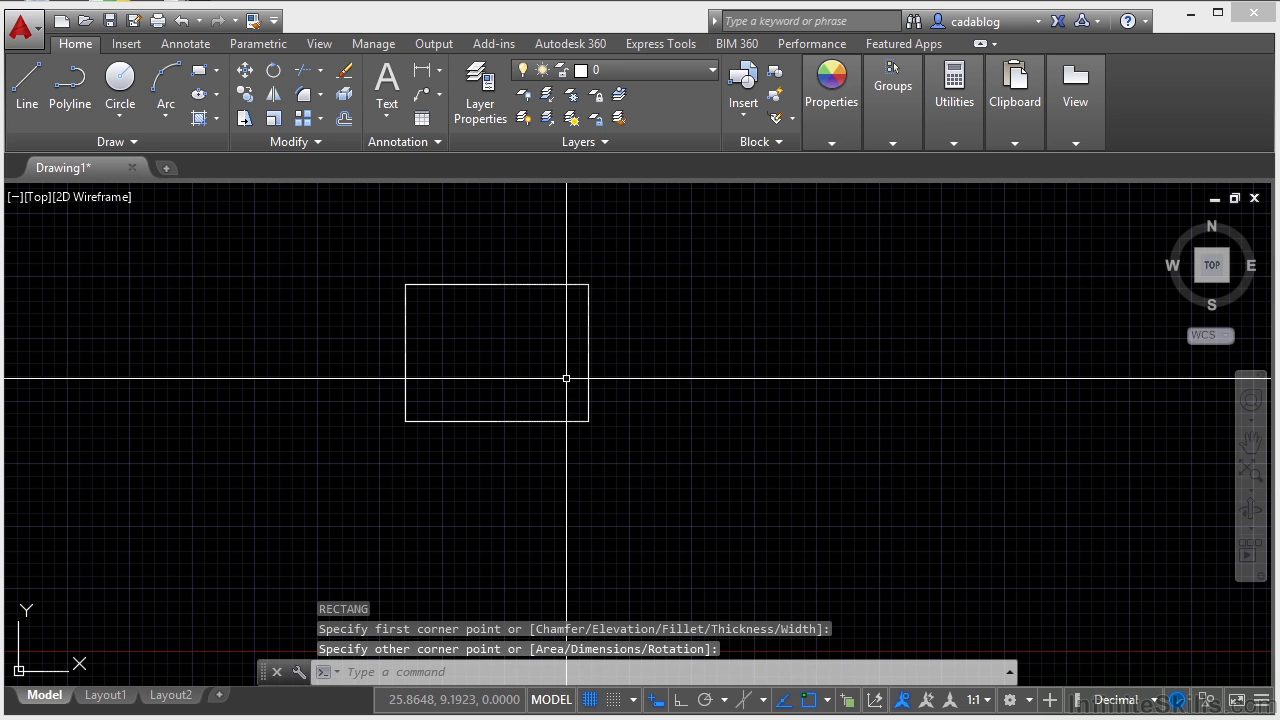
{"action": "middle_click_drag", "start_coordinate": [509, 340], "coordinate": [569, 371]}
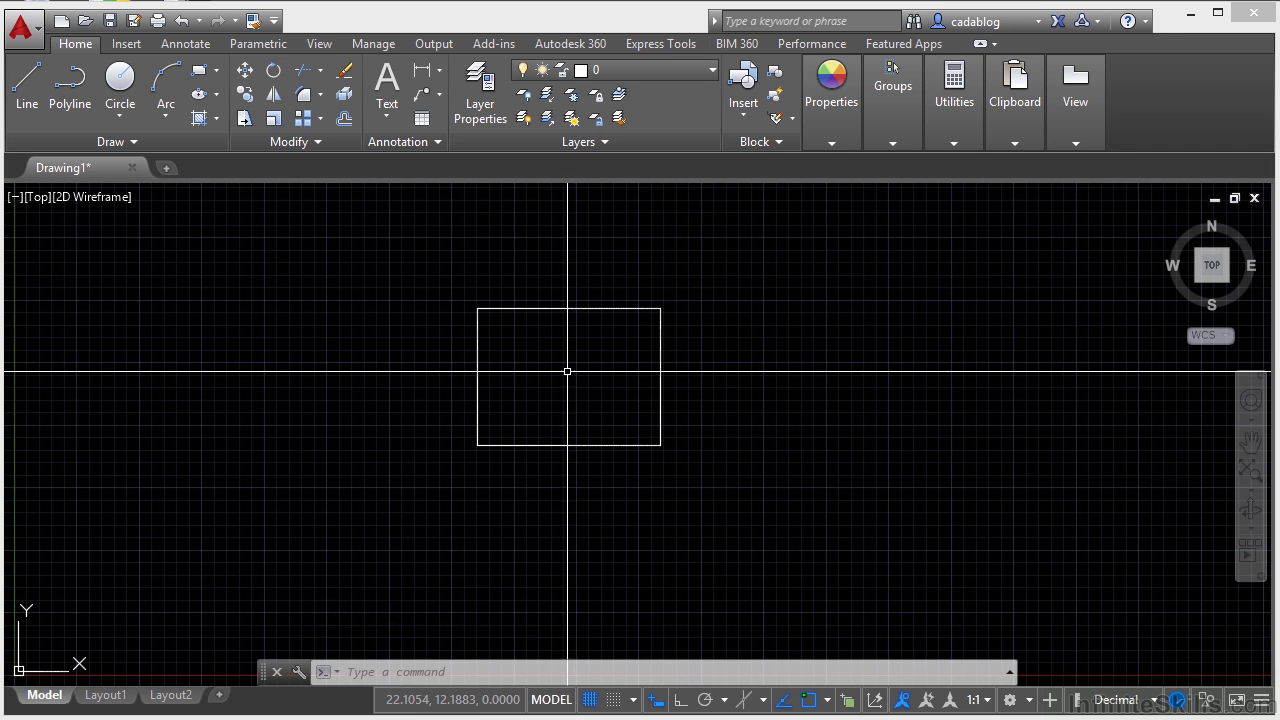
- On Layout1, zoom out and pan inside the viewport so the rectangle sits small at upper left, then return to paper space
{"action": "left_click", "coordinate": [103, 694]}
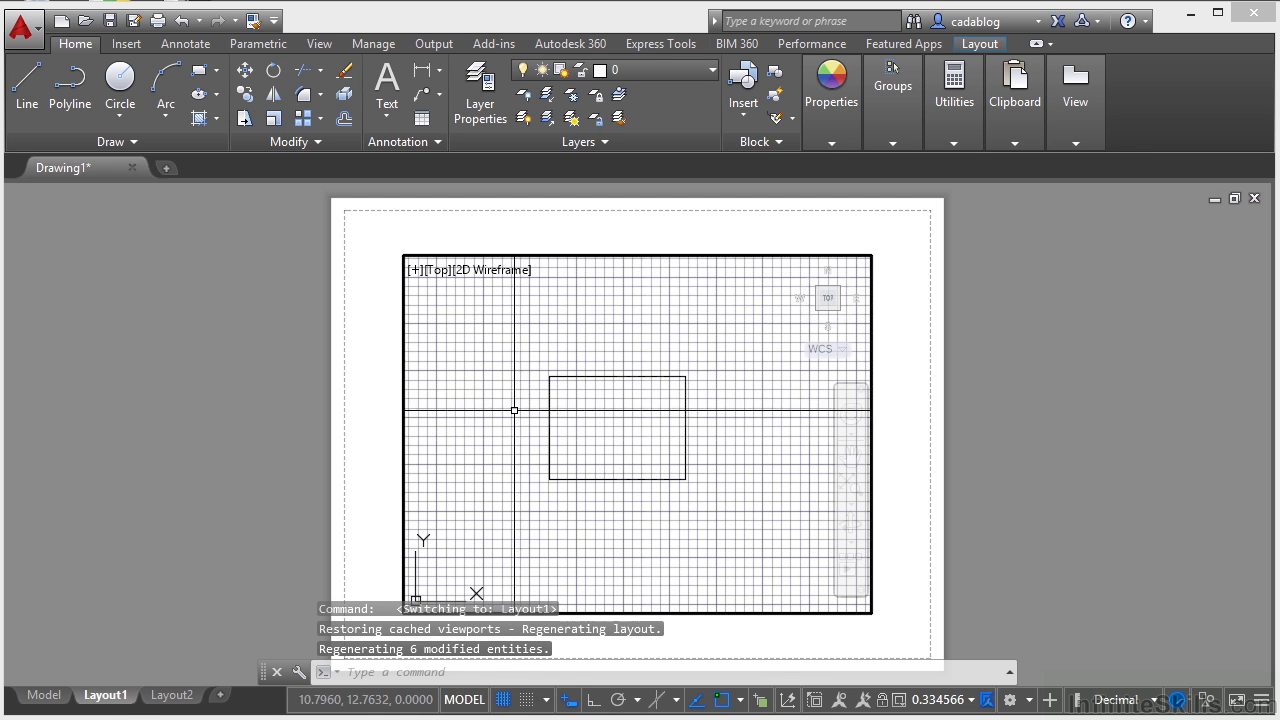
{"action": "double_click", "coordinate": [400, 413]}
{"action": "middle_click_drag", "start_coordinate": [503, 443], "coordinate": [517, 409]}
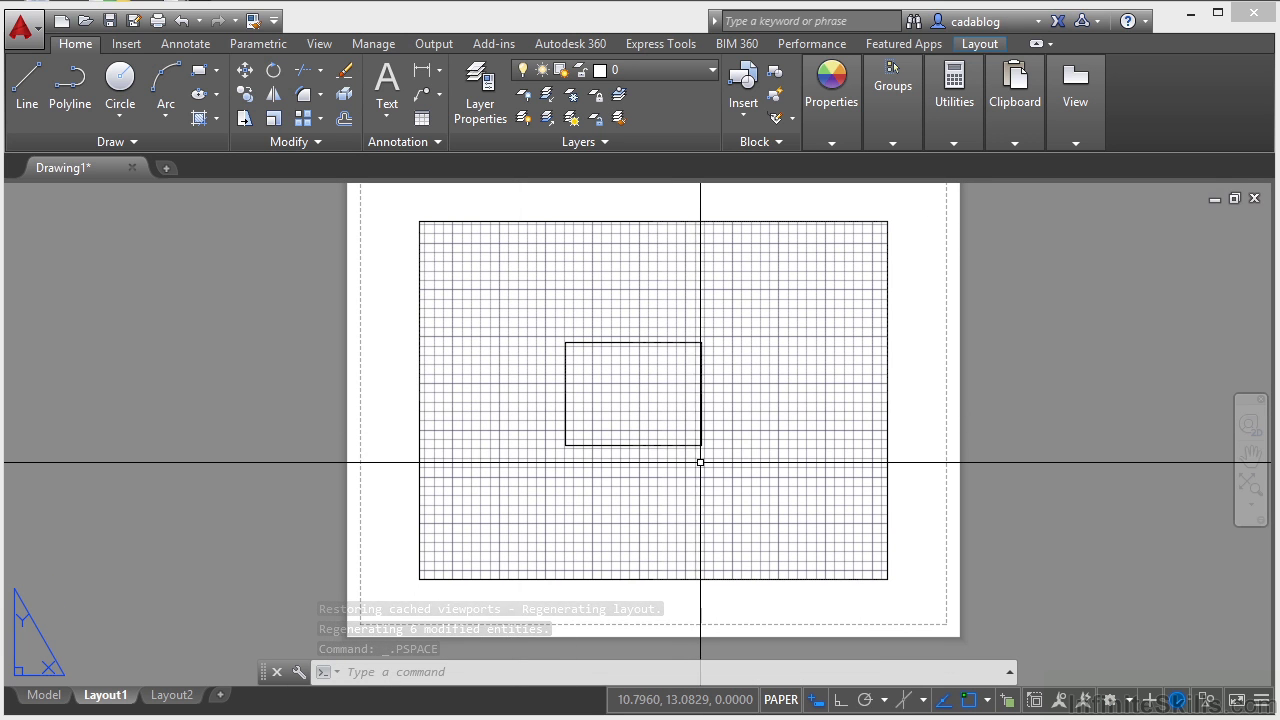
{"action": "left_click", "coordinate": [745, 436]}
{"action": "left_click", "coordinate": [745, 436]}
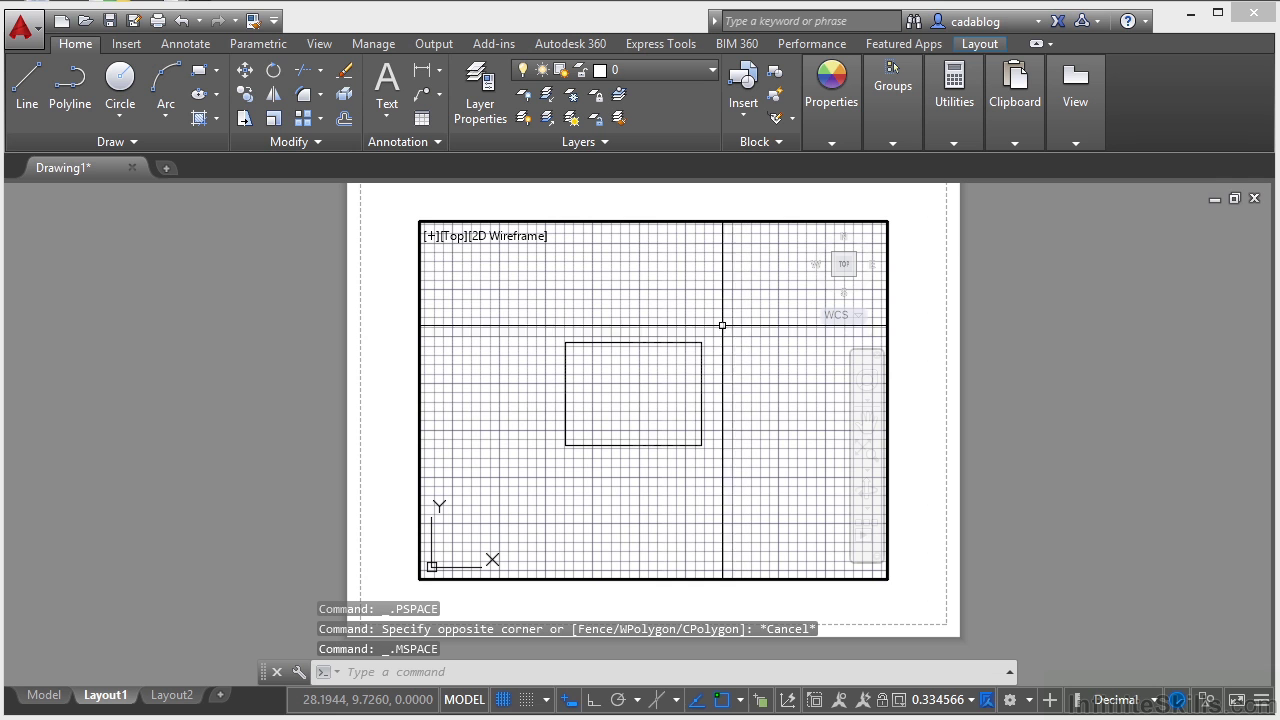
{"action": "scroll", "coordinate": [632, 390], "scroll_direction": "up", "scroll_amount": 2}
{"action": "scroll", "coordinate": [634, 392], "scroll_direction": "down", "scroll_amount": 4}
{"action": "middle_click_drag", "start_coordinate": [634, 392], "coordinate": [503, 297]}
{"action": "scroll", "coordinate": [529, 331], "scroll_direction": "down", "scroll_amount": 2}
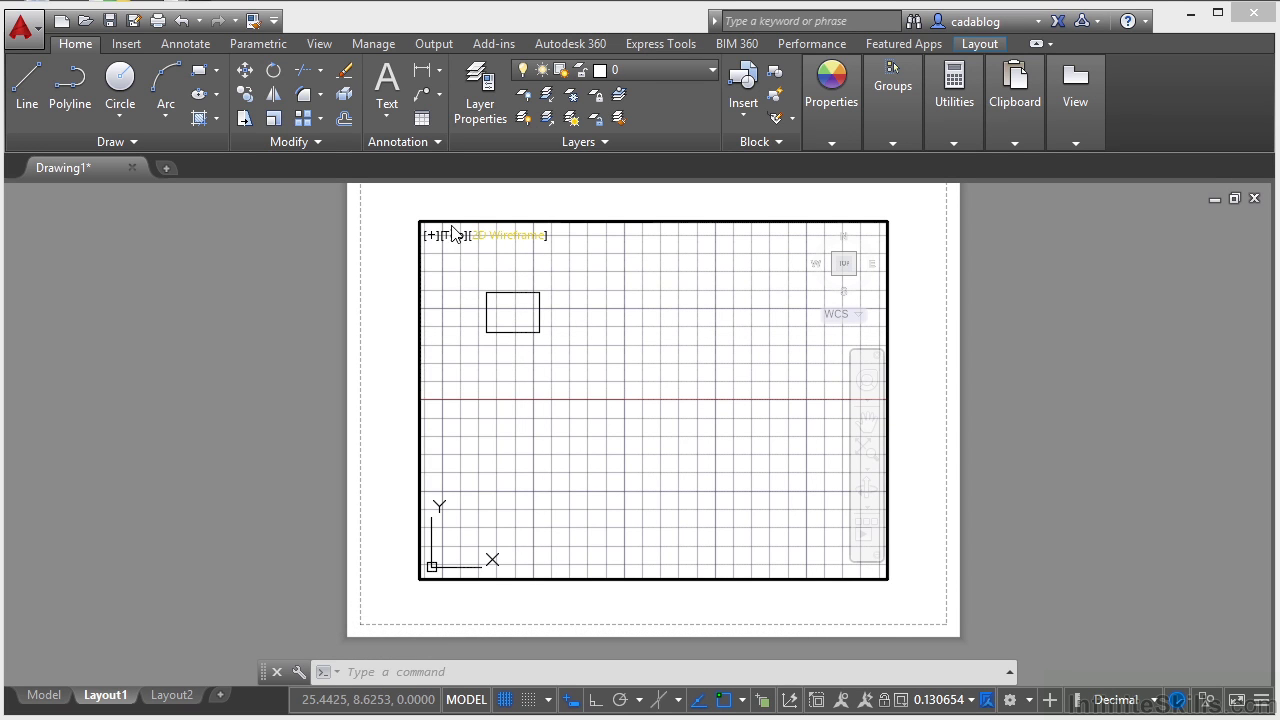
{"action": "double_click", "coordinate": [386, 396]}
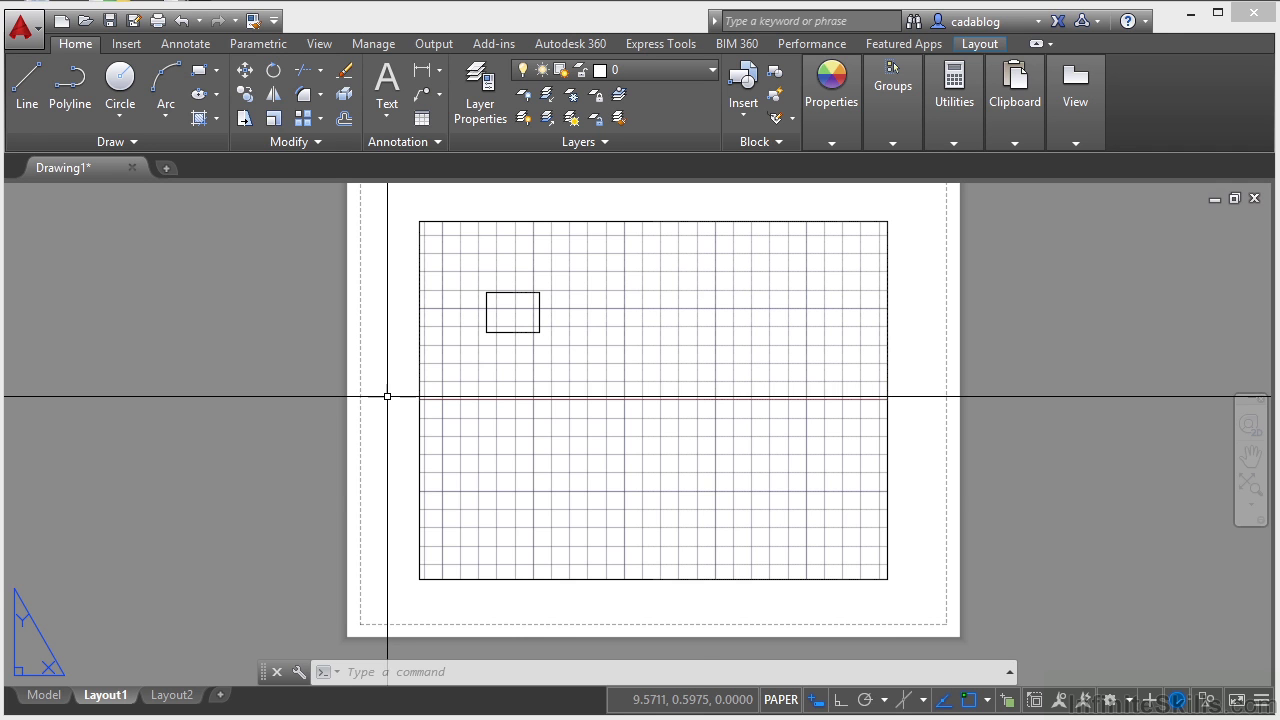
- Resize the layout viewport to a small frame at the top left using its corner grip
{"action": "left_click", "coordinate": [623, 512]}
{"action": "left_click", "coordinate": [613, 593]}
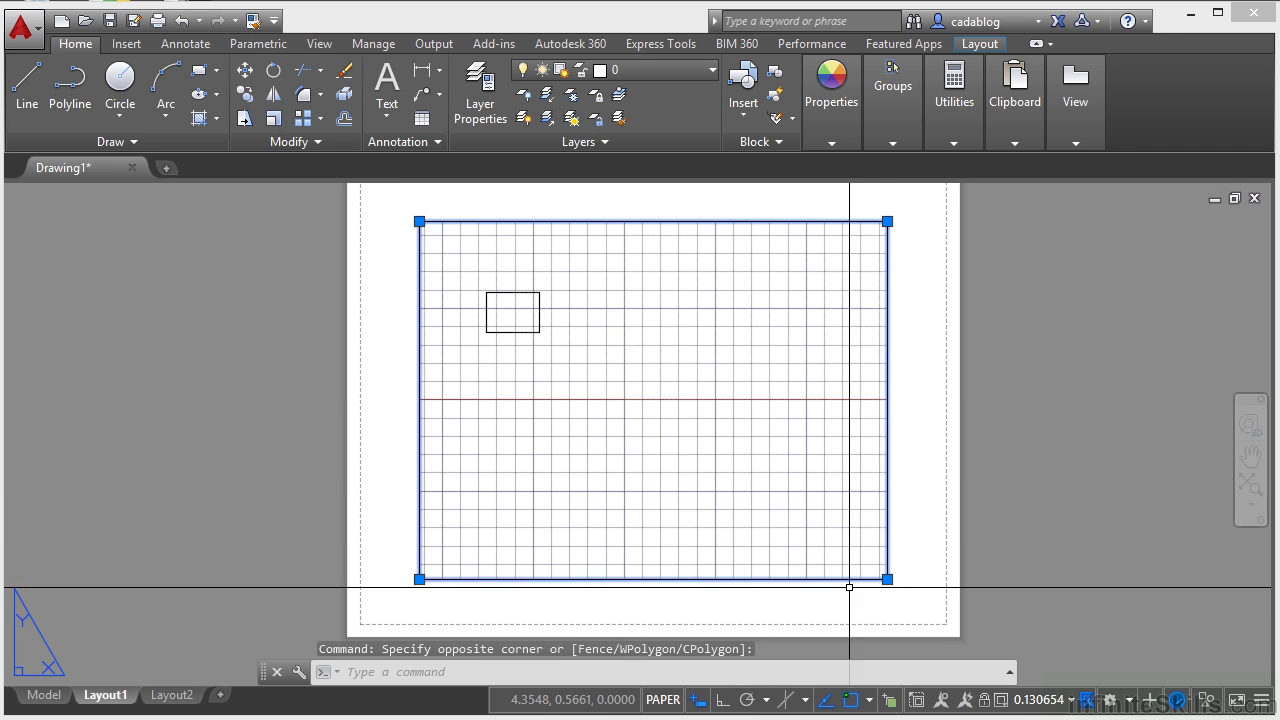
{"action": "left_click", "coordinate": [887, 579]}
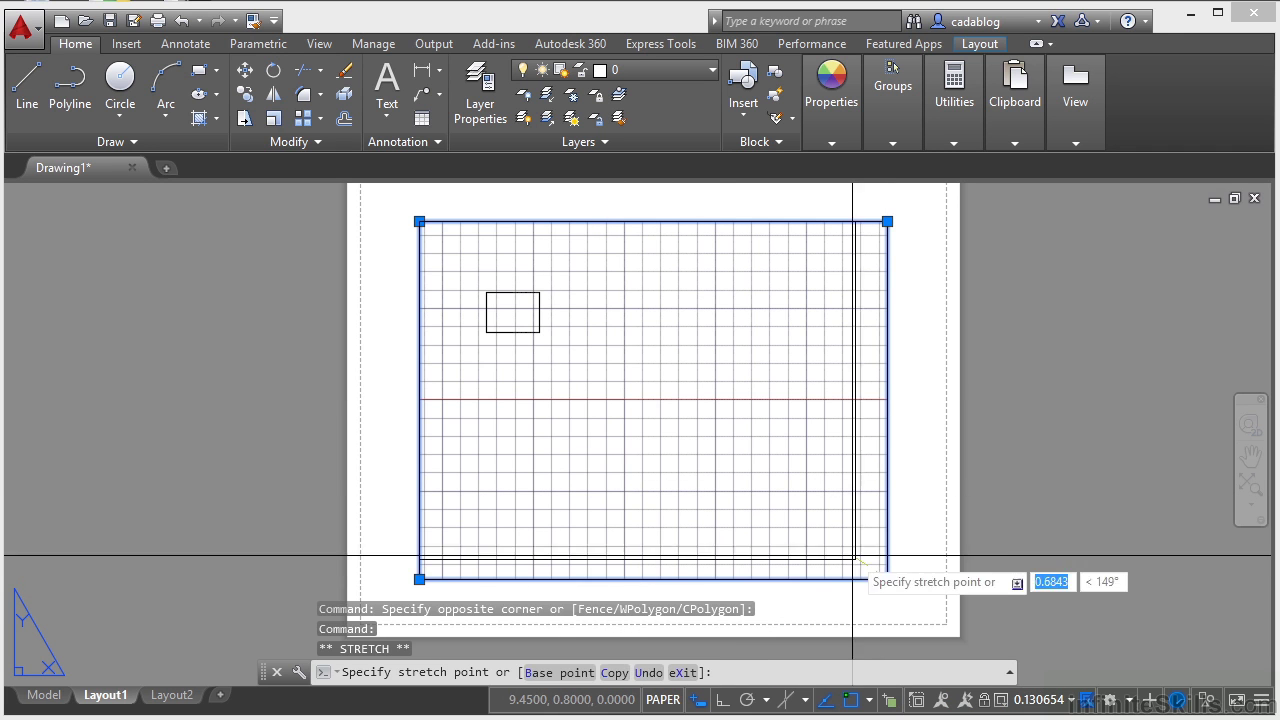
{"action": "left_click", "coordinate": [597, 369]}
{"action": "key", "text": "Escape"}
{"action": "key", "text": "Escape"}
- Copy the small viewport to the upper-right, lower-right and lower-left positions, forming a 2x2 grid
{"action": "type", "text": "cp"}
{"action": "key", "text": "Return"}
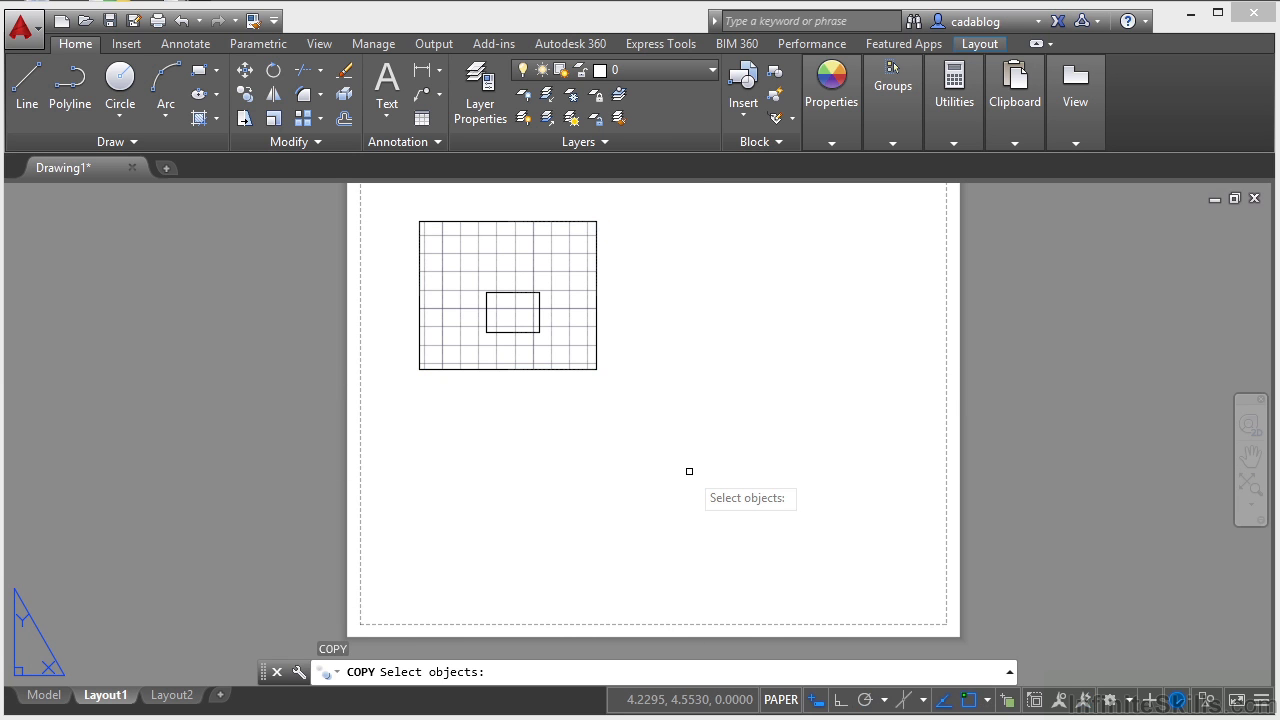
{"action": "left_click", "coordinate": [626, 371]}
{"action": "left_click", "coordinate": [569, 330]}
{"action": "key", "text": "Return"}
{"action": "left_click", "coordinate": [567, 331]}
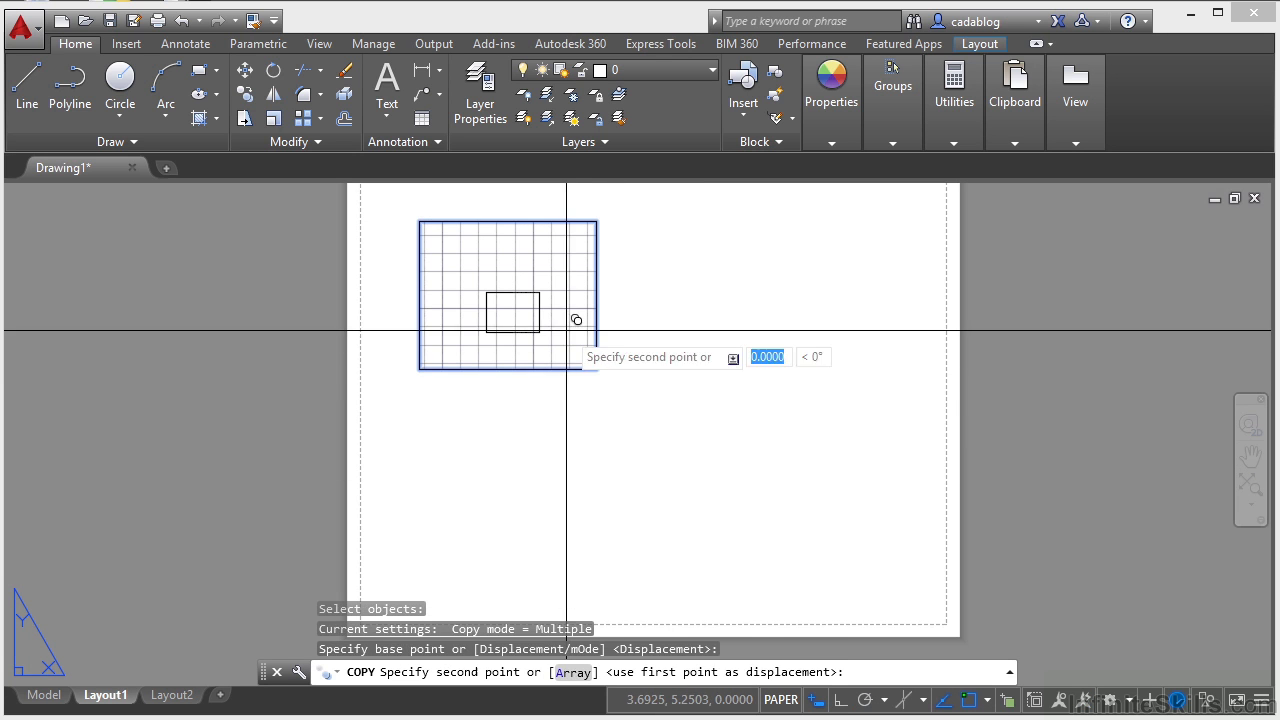
{"action": "left_click", "coordinate": [818, 337]}
{"action": "left_click", "coordinate": [815, 534]}
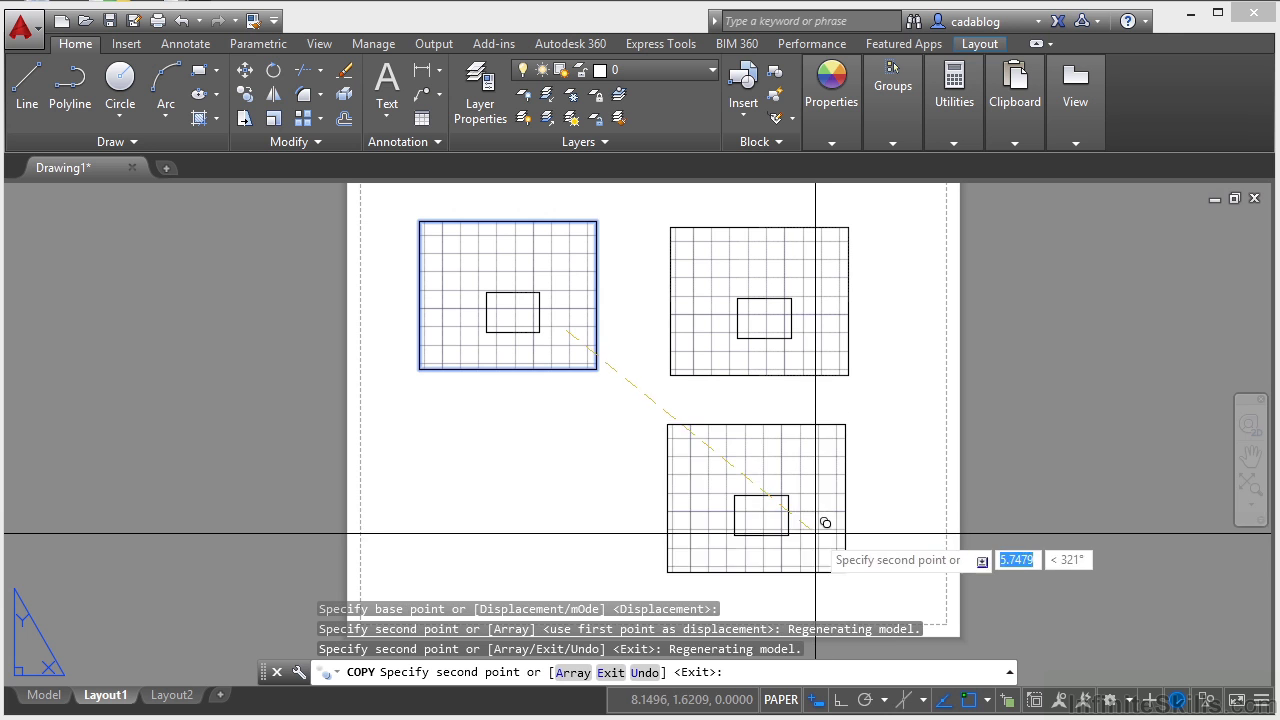
{"action": "left_click", "coordinate": [558, 524]}
{"action": "key", "text": "Return"}
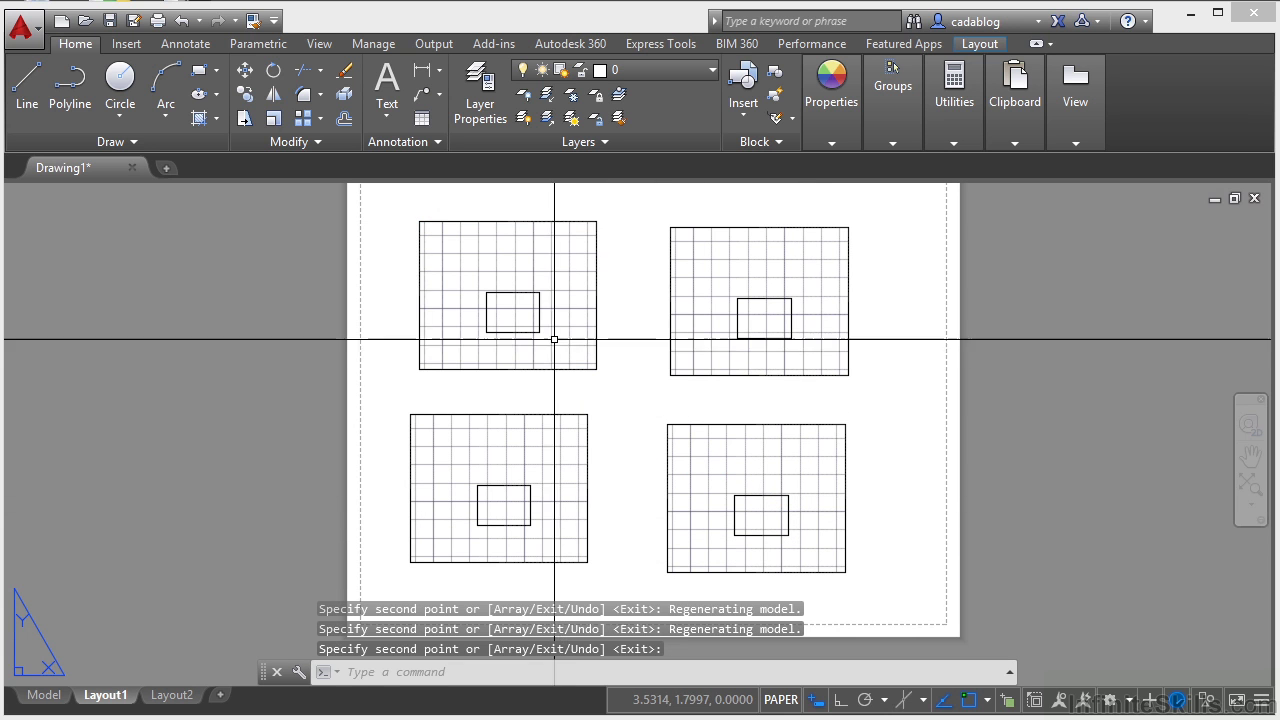
- Adjust the top-left and top-right viewports' pan and zoom to reframe the rectangle
{"action": "double_click", "coordinate": [533, 318]}
{"action": "middle_click_drag", "start_coordinate": [527, 316], "coordinate": [539, 305]}
{"action": "double_click", "coordinate": [633, 318]}
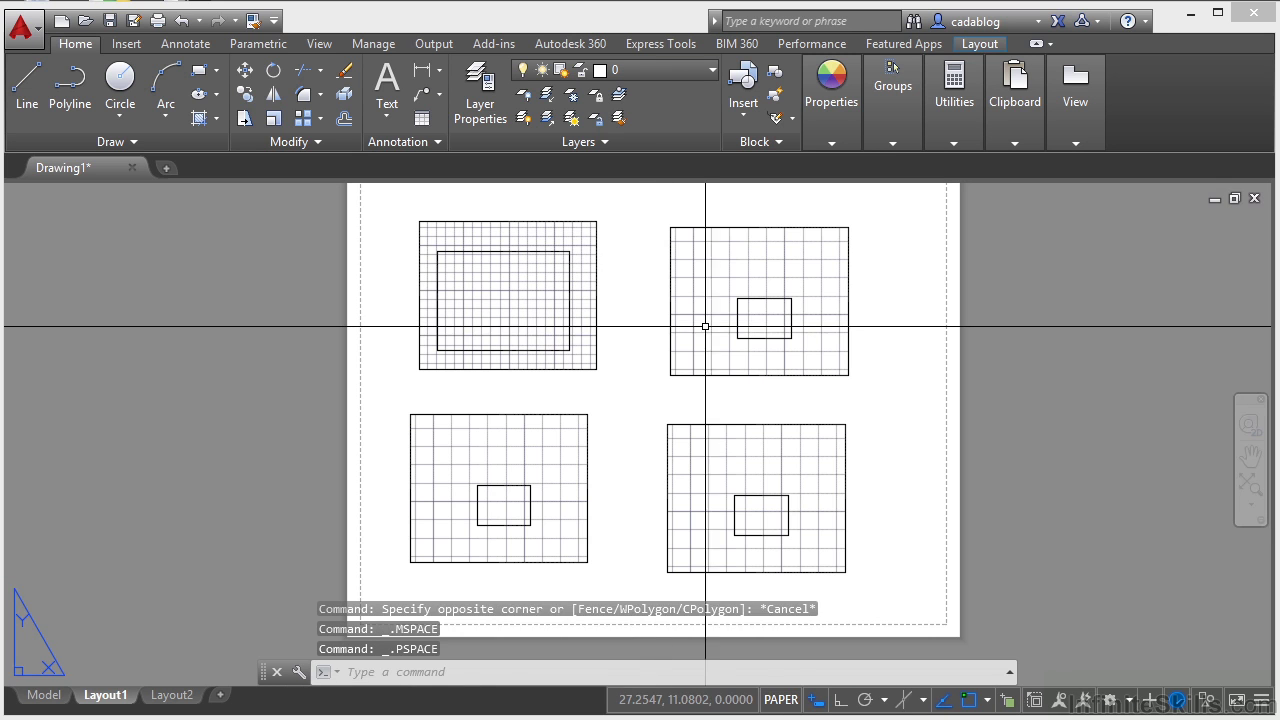
{"action": "double_click", "coordinate": [735, 323]}
{"action": "scroll", "coordinate": [767, 329], "scroll_direction": "down", "scroll_amount": 3}
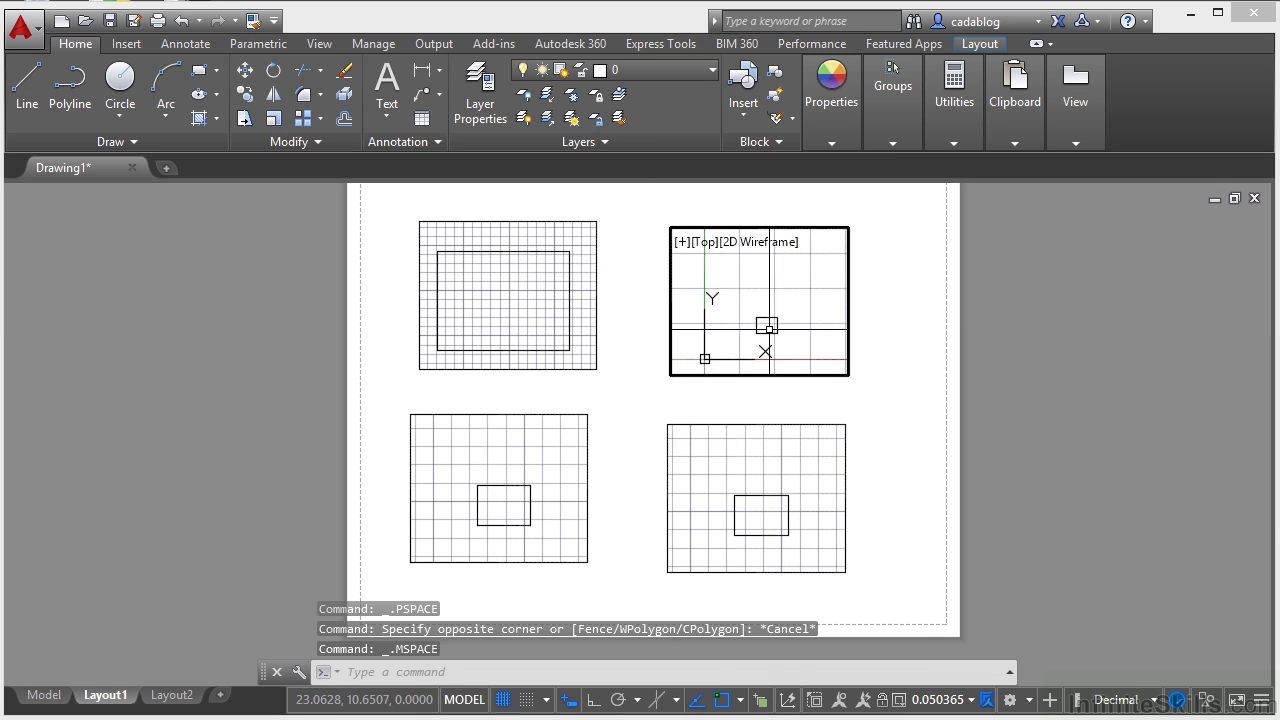
{"action": "middle_click_drag", "start_coordinate": [766, 331], "coordinate": [803, 329]}
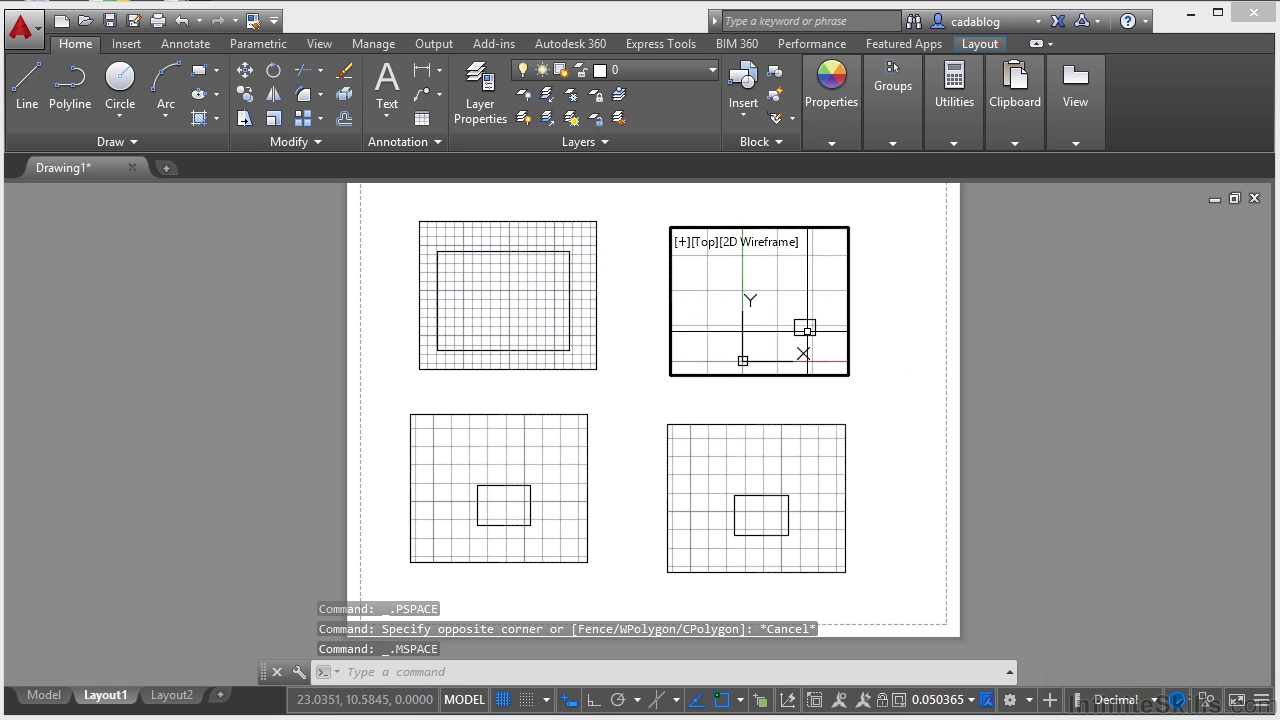
{"action": "double_click", "coordinate": [879, 356]}
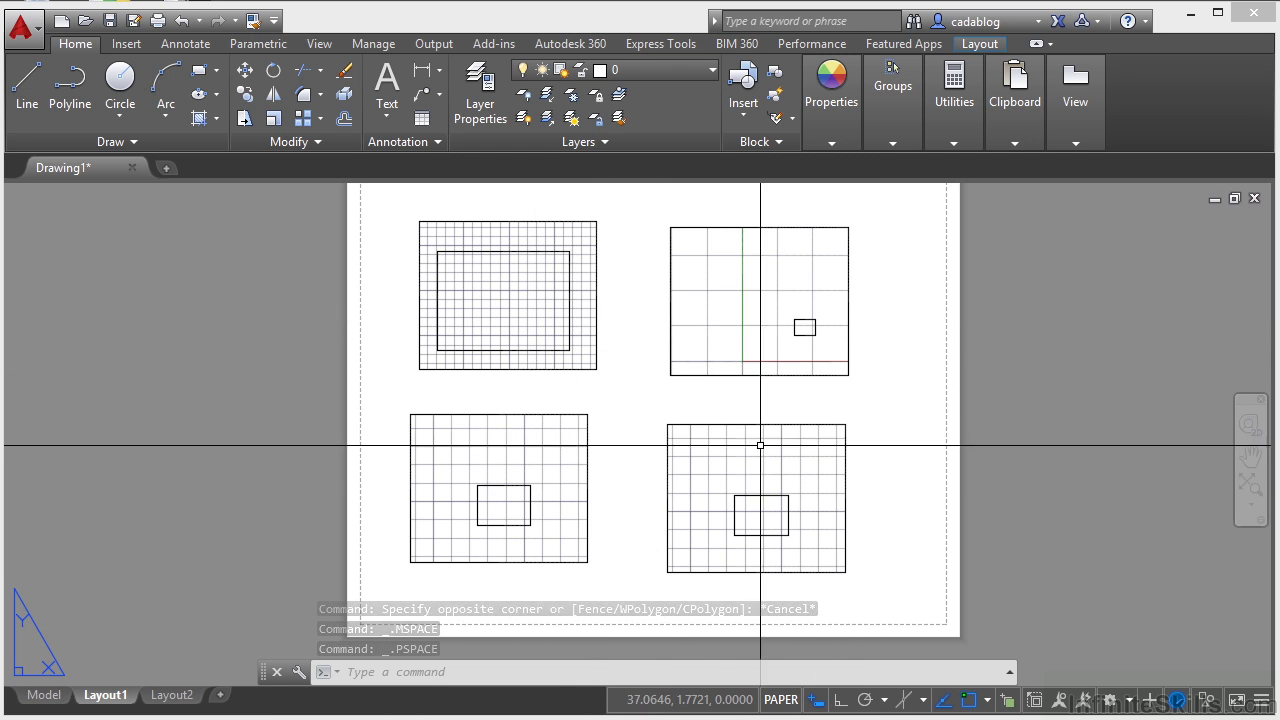
- In model space, add a linear width dimension across the rectangle's top edge
{"action": "left_click", "coordinate": [44, 695]}
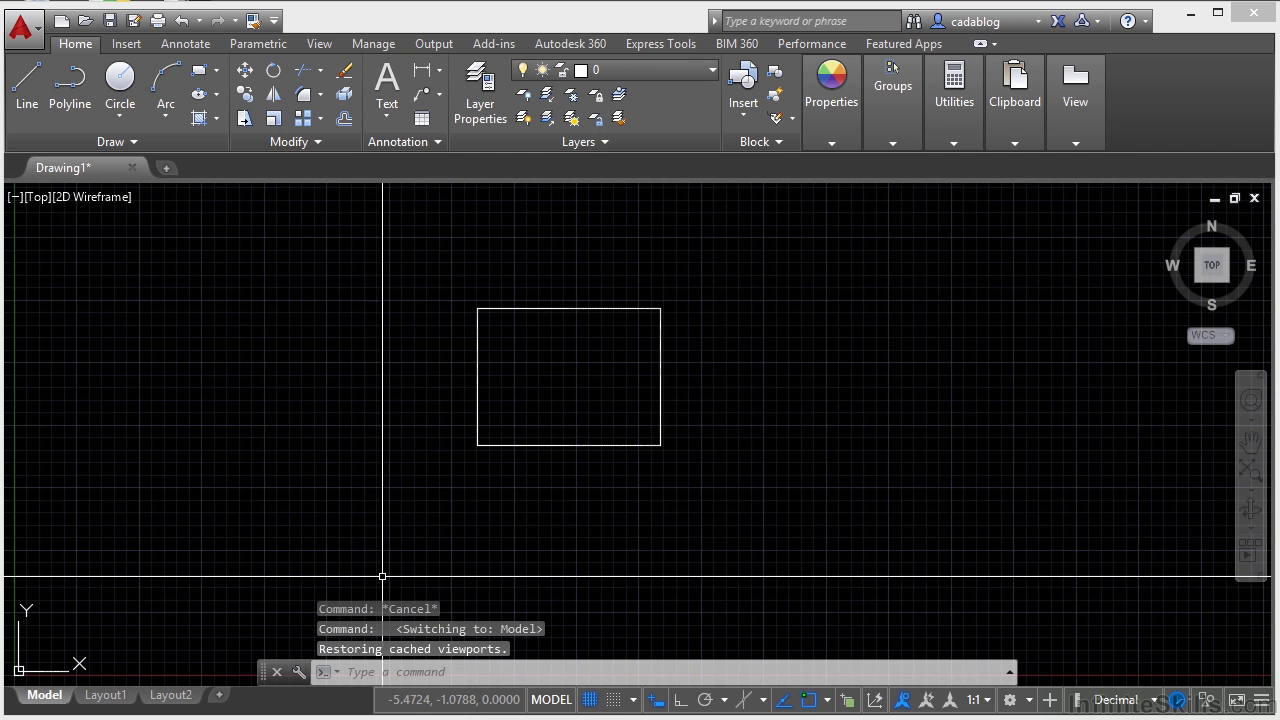
{"action": "left_click", "coordinate": [423, 71]}
{"action": "left_click", "coordinate": [477, 308]}
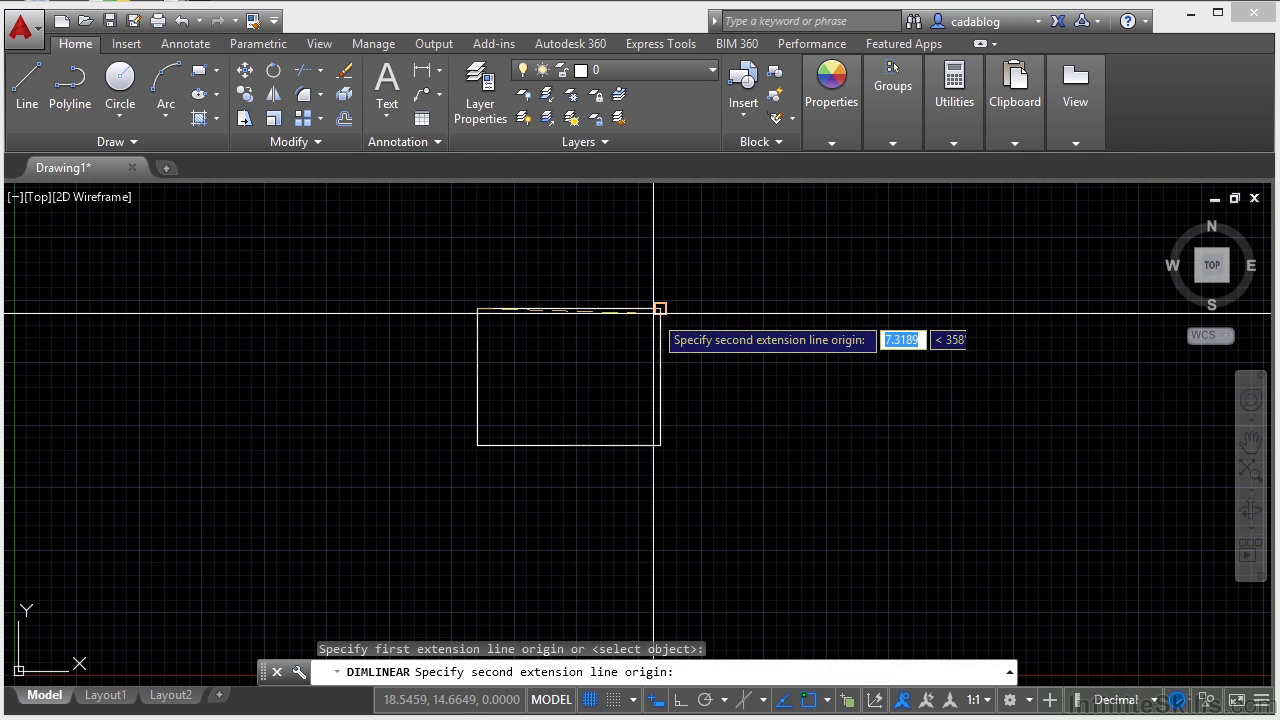
{"action": "left_click", "coordinate": [660, 308]}
{"action": "left_click", "coordinate": [582, 358]}
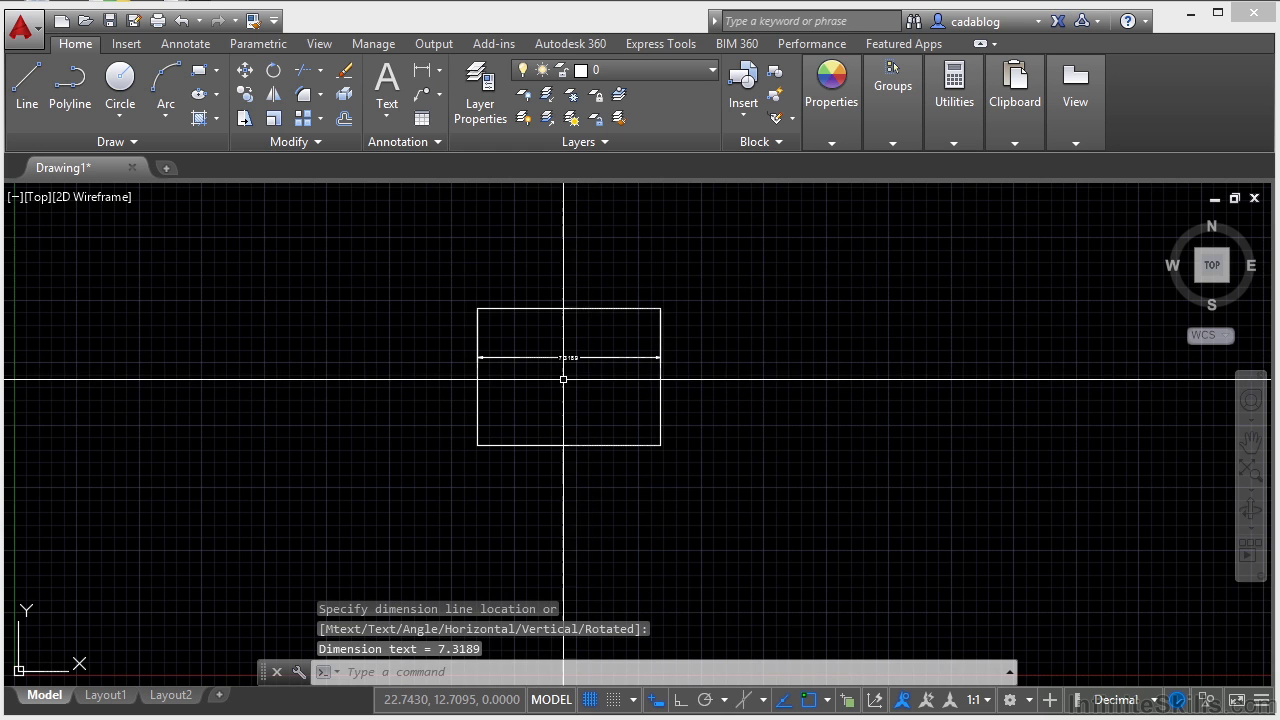
- Back on Layout1, erase the 7.3189 model-space dimension from inside a viewport and return to paper space
{"action": "left_click", "coordinate": [105, 694]}
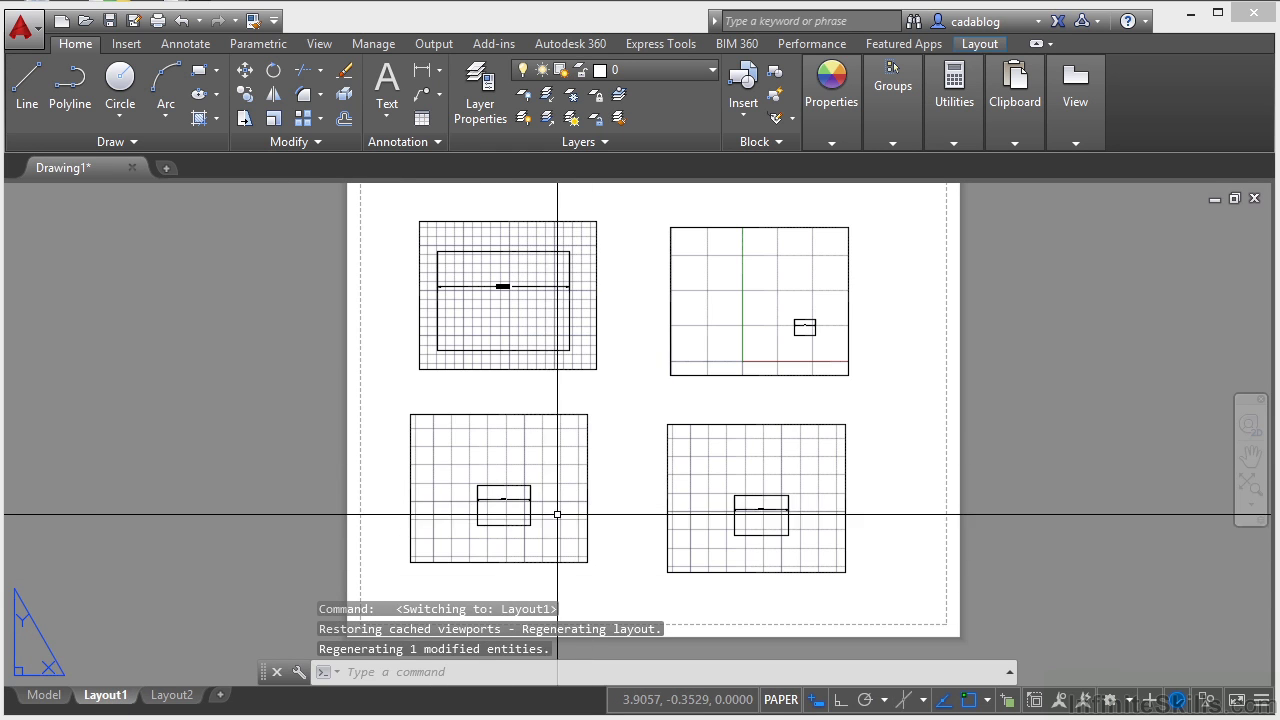
{"action": "double_click", "coordinate": [749, 510]}
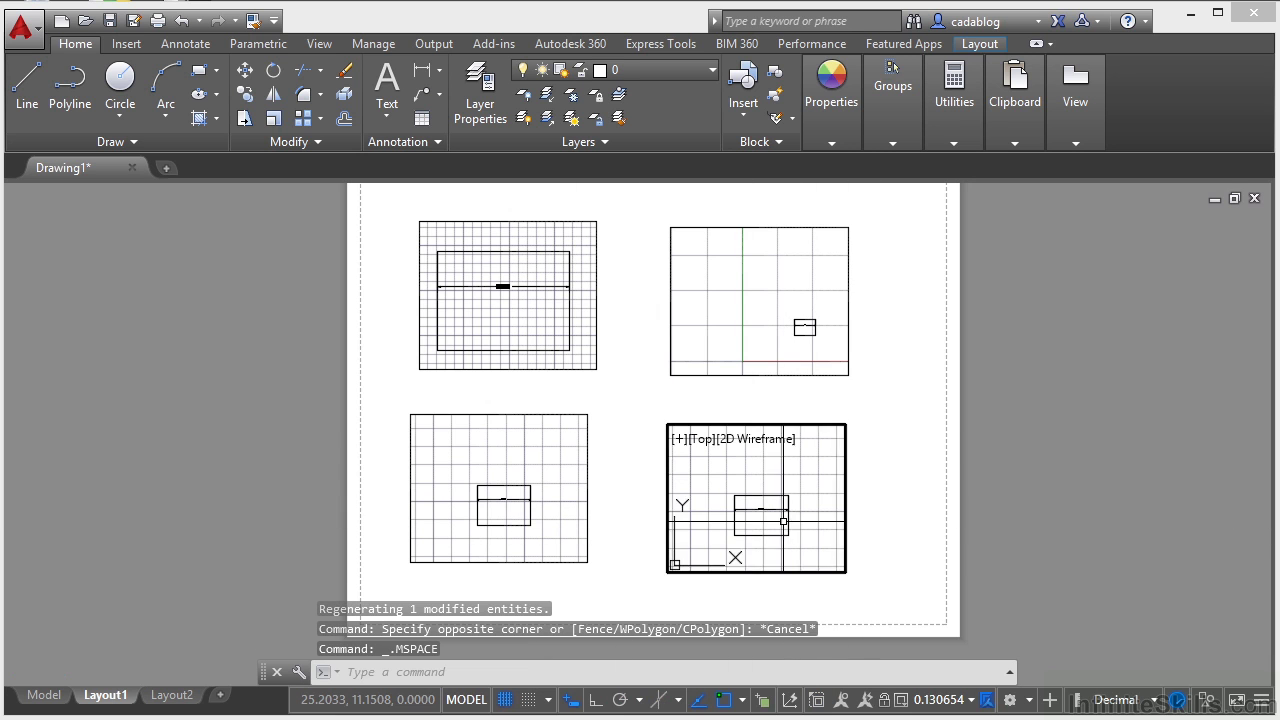
{"action": "scroll", "coordinate": [760, 512], "scroll_direction": "up", "scroll_amount": 4}
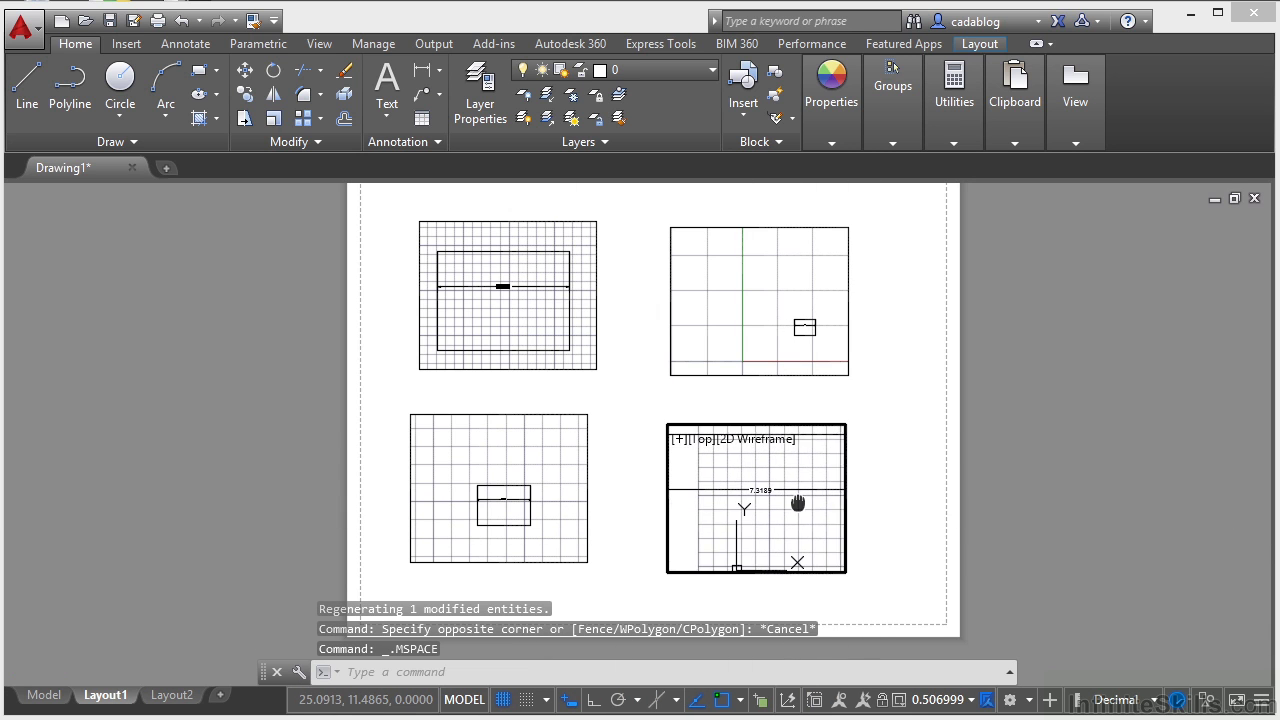
{"action": "double_click", "coordinate": [872, 514]}
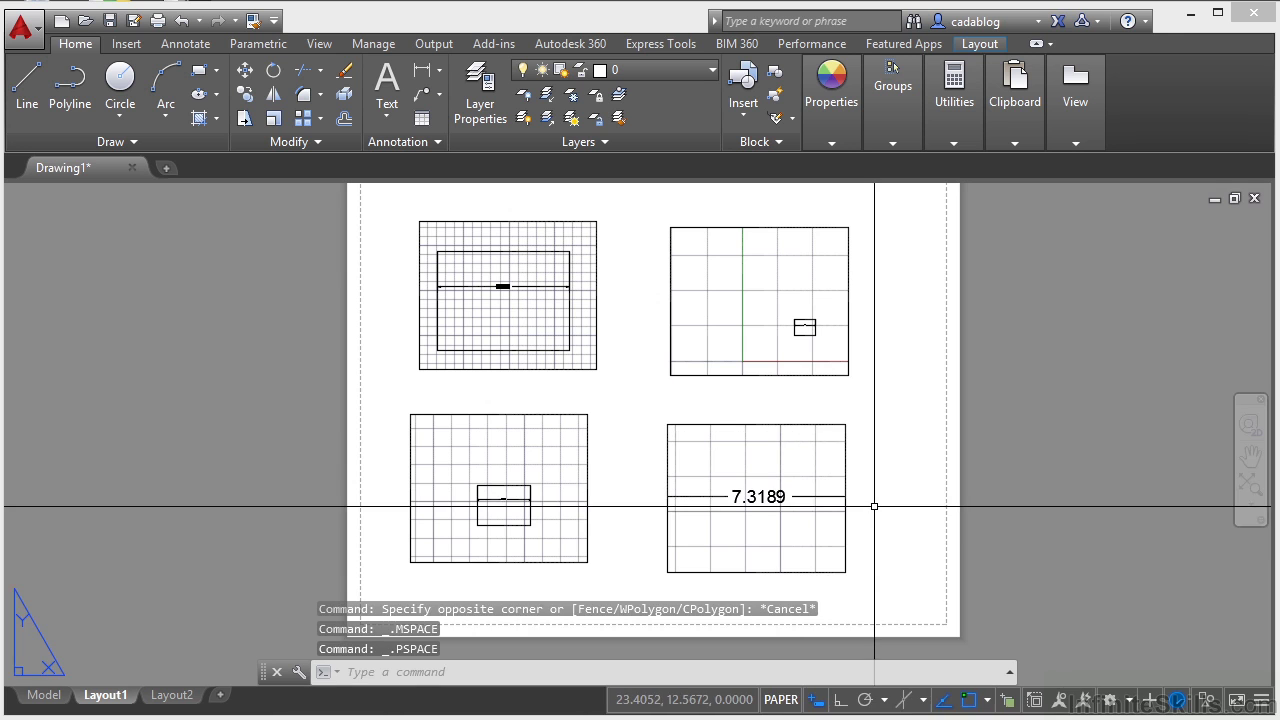
{"action": "double_click", "coordinate": [808, 474]}
{"action": "left_click", "coordinate": [832, 478]}
{"action": "left_click", "coordinate": [798, 512]}
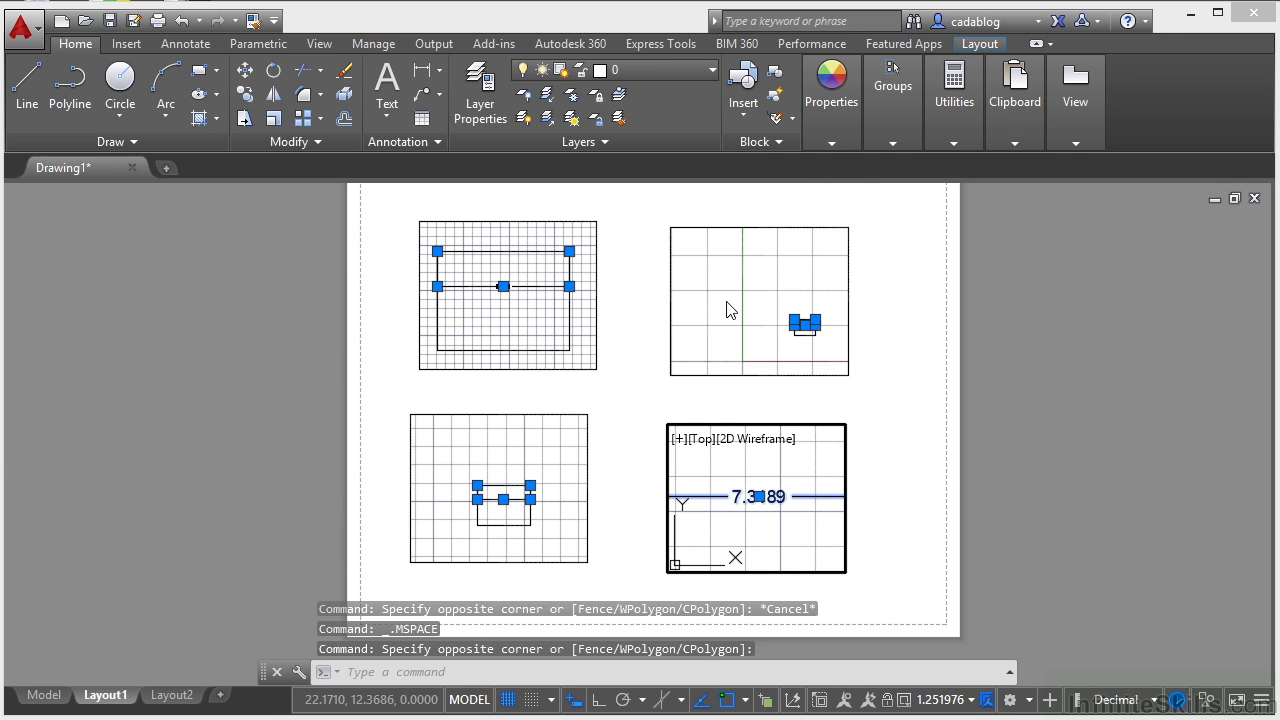
{"action": "right_click", "coordinate": [716, 500]}
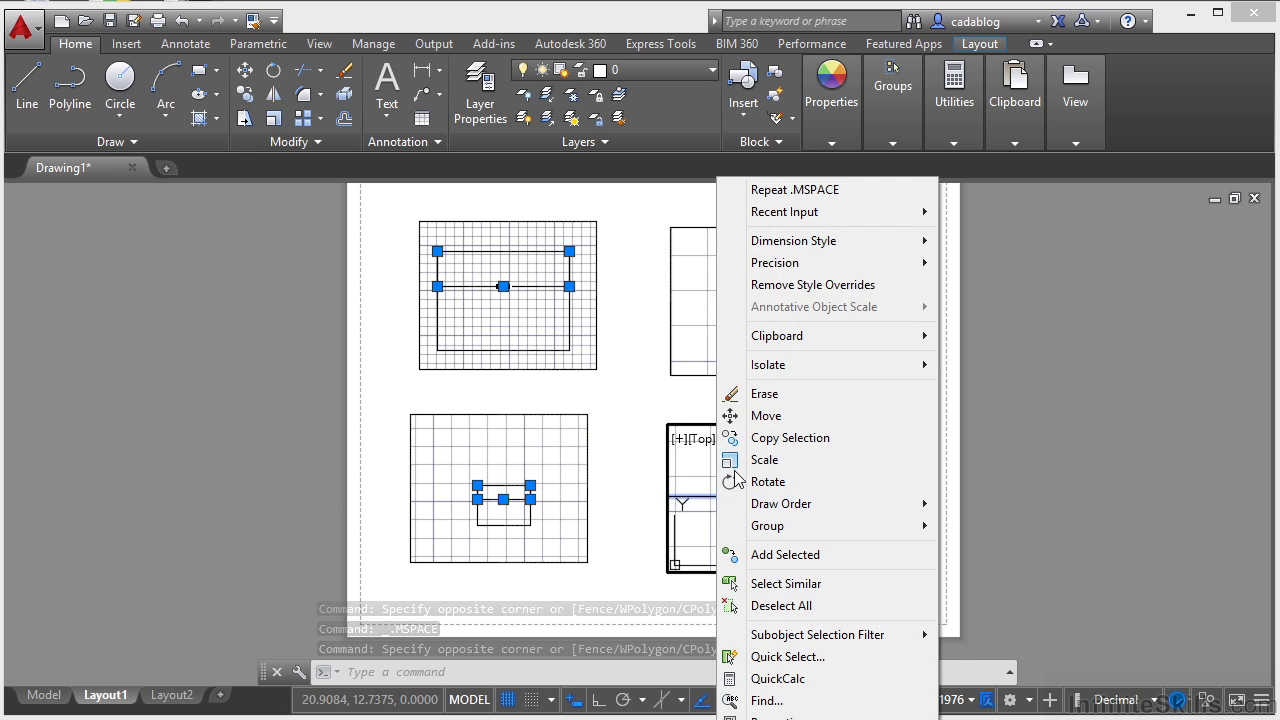
{"action": "left_click", "coordinate": [764, 394]}
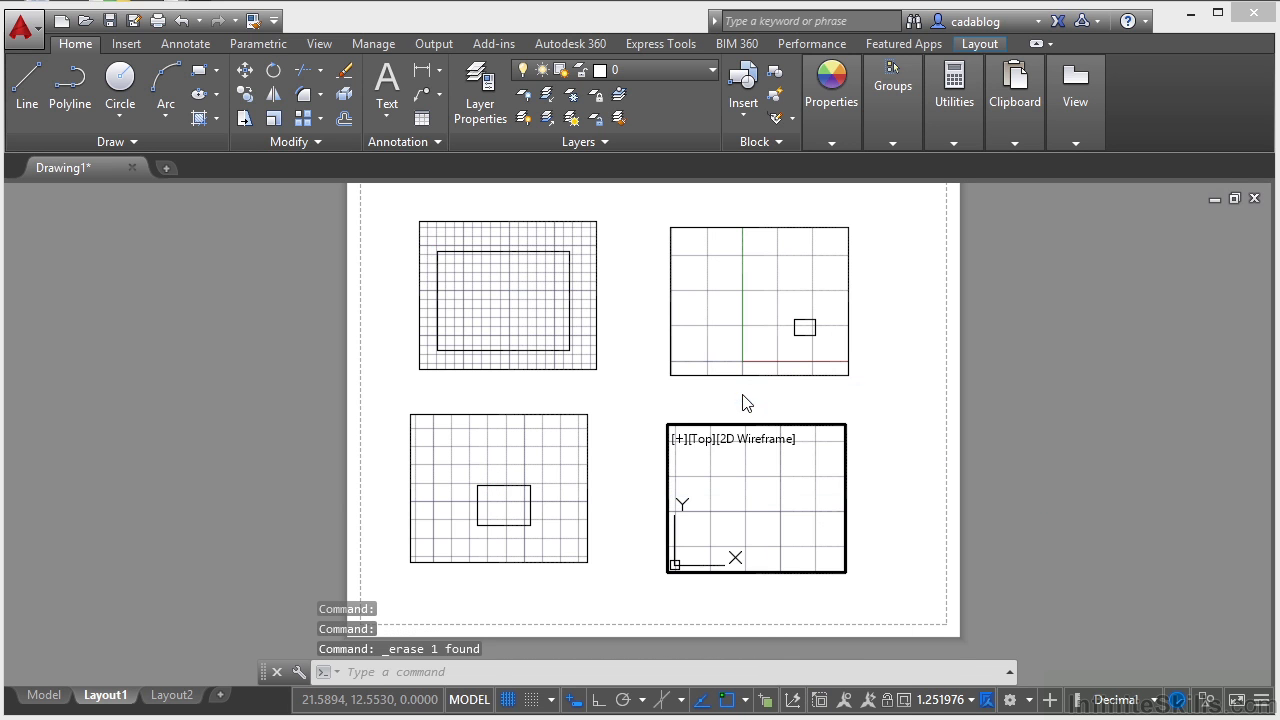
{"action": "double_click", "coordinate": [630, 450]}
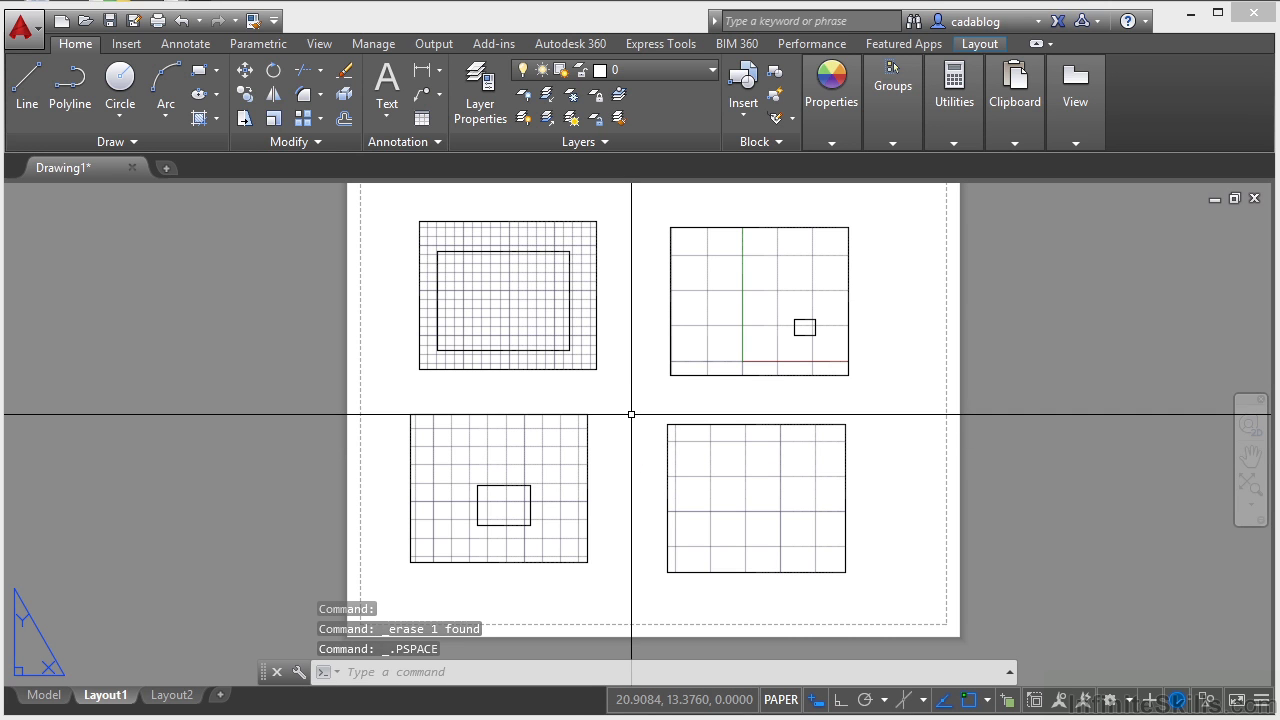
- Add paper-space DIMLINEAR dimensions of the rectangle's top edge in the lower-left, upper-left and upper-right viewports
{"action": "left_click", "coordinate": [423, 72]}
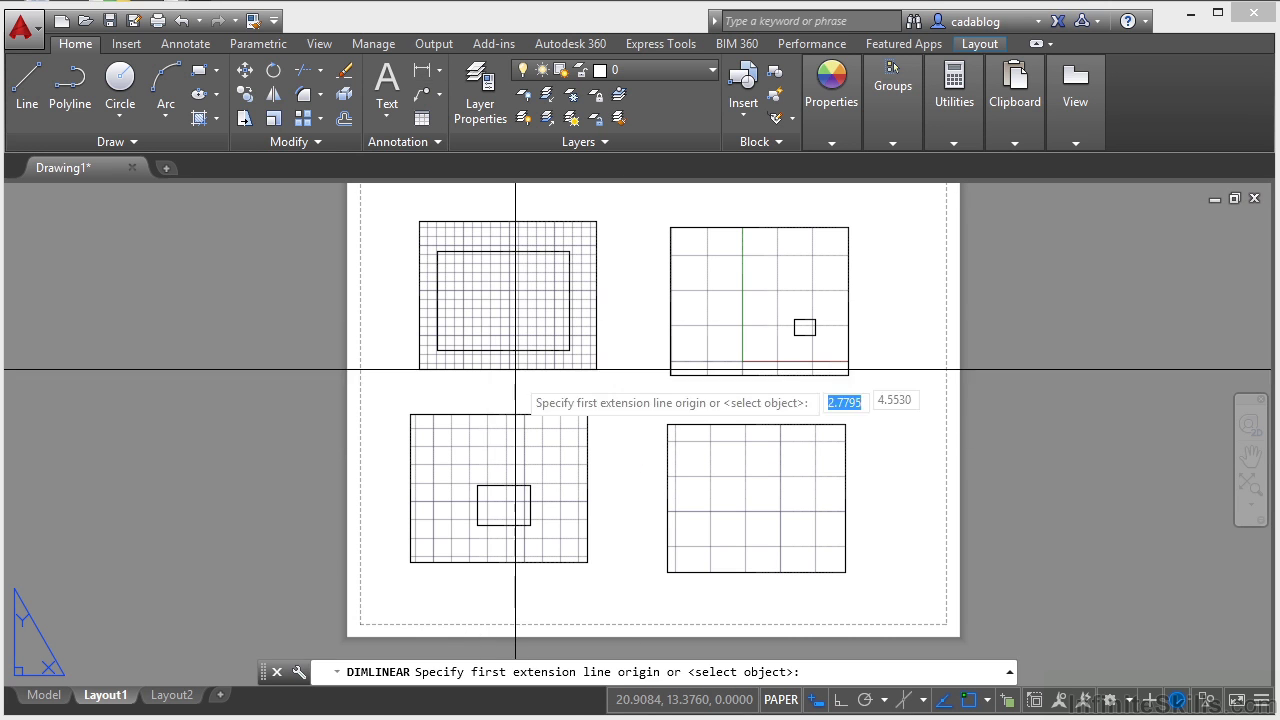
{"action": "left_click", "coordinate": [477, 485]}
{"action": "left_click", "coordinate": [530, 485]}
{"action": "left_click", "coordinate": [511, 462]}
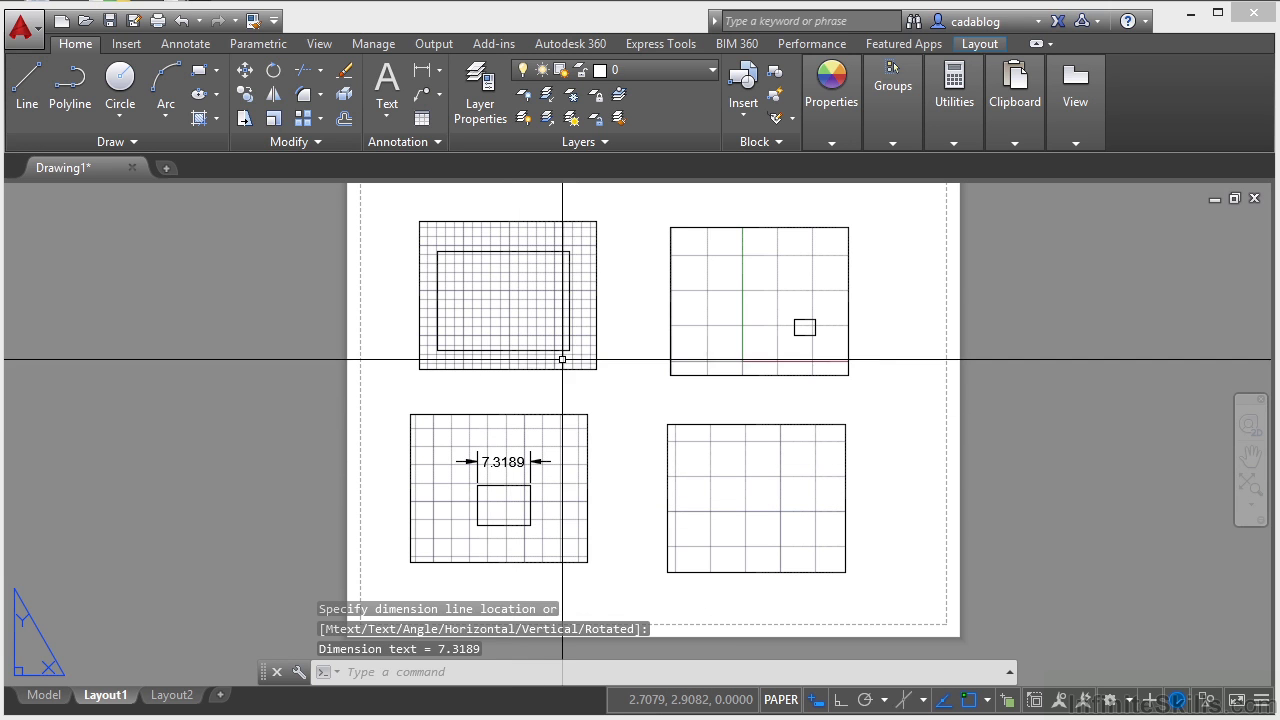
{"action": "key", "text": "Return"}
{"action": "left_click", "coordinate": [570, 251]}
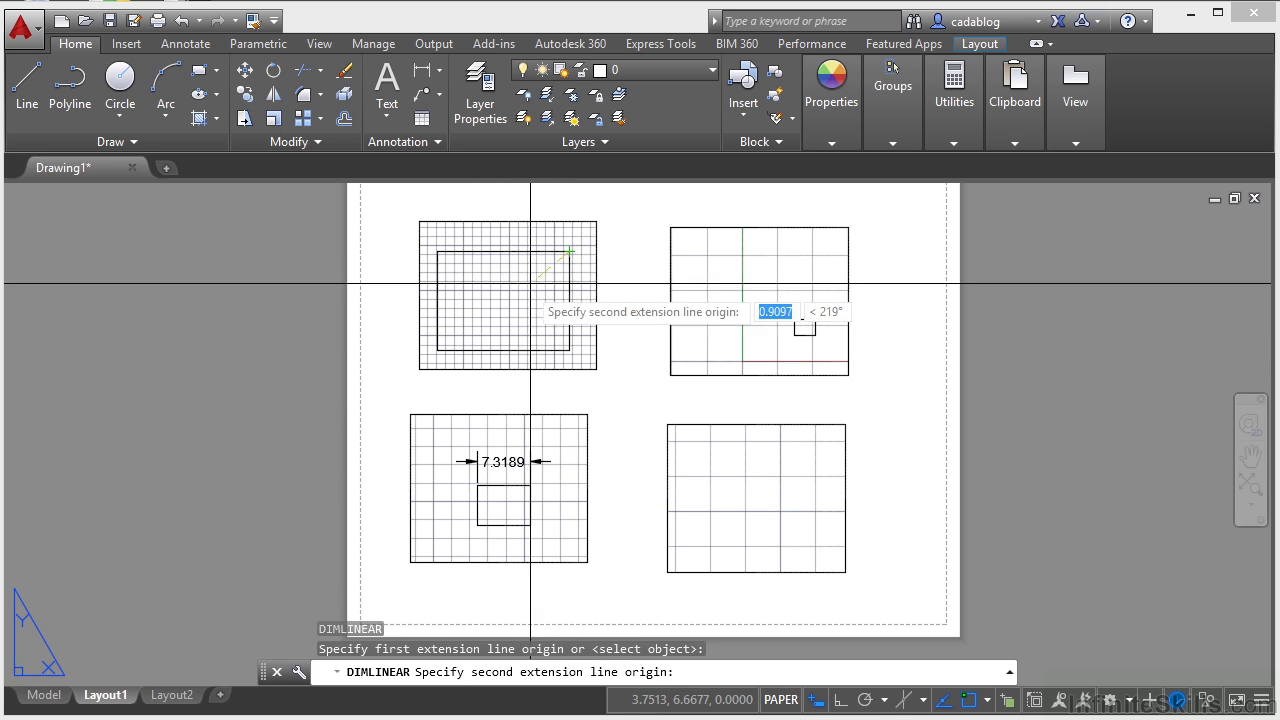
{"action": "left_click", "coordinate": [437, 251]}
{"action": "left_click", "coordinate": [458, 285]}
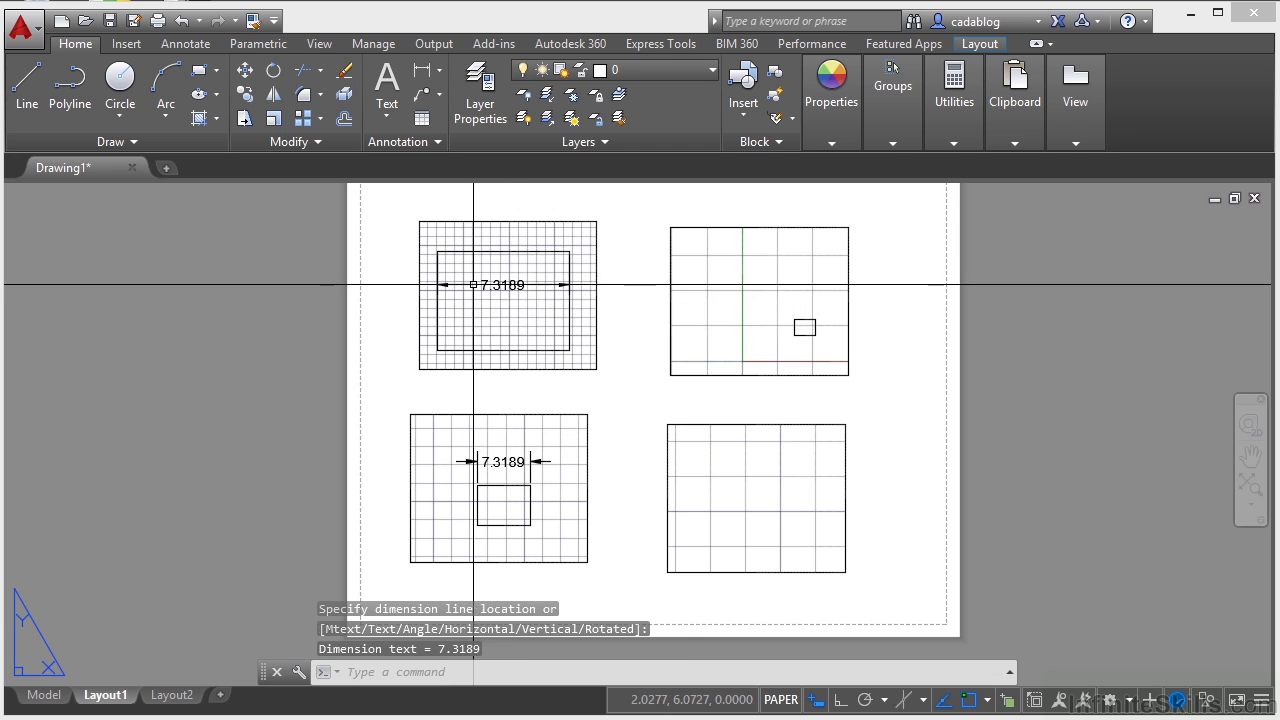
{"action": "key", "text": "Return"}
{"action": "left_click", "coordinate": [800, 320]}
{"action": "left_click", "coordinate": [798, 320]}
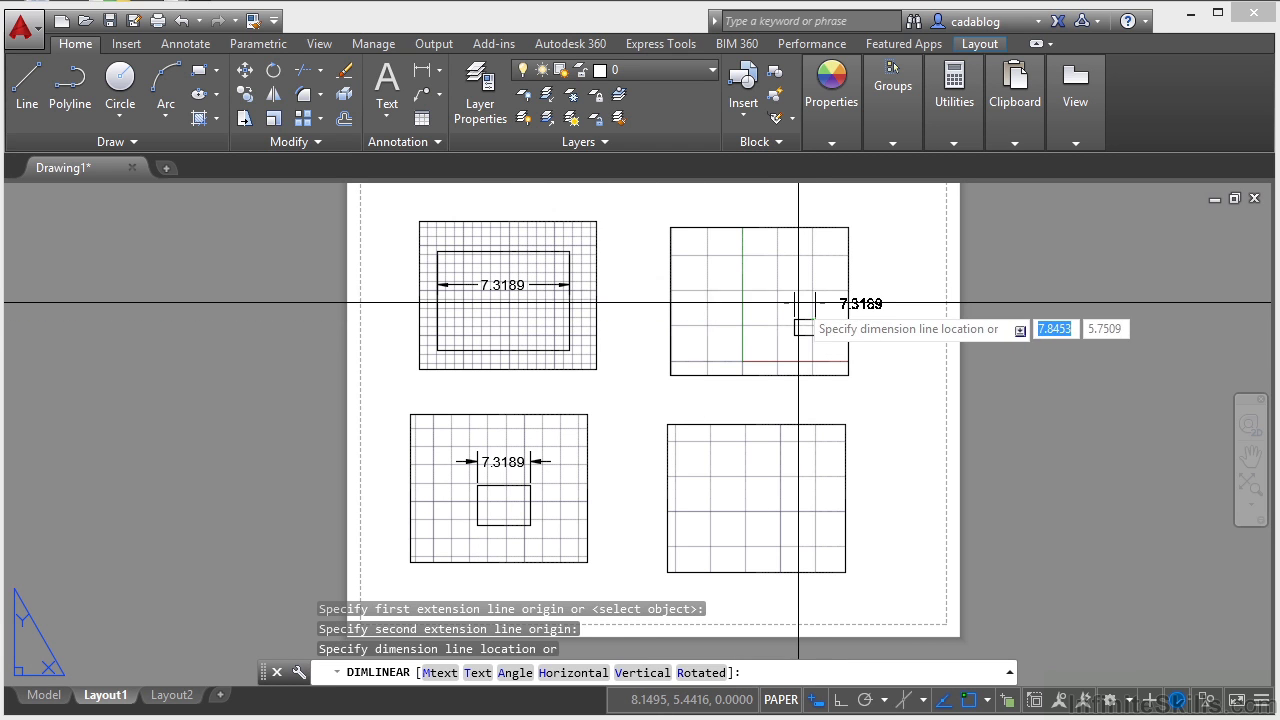
{"action": "left_click", "coordinate": [798, 302]}
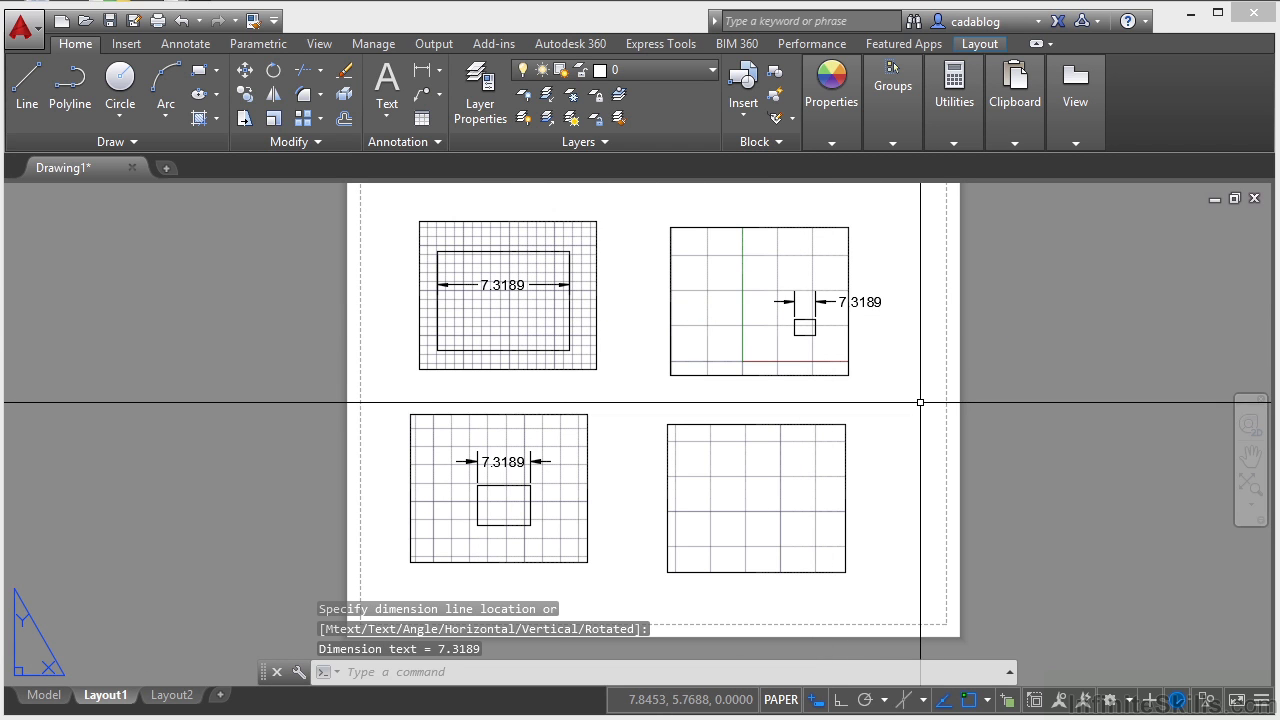